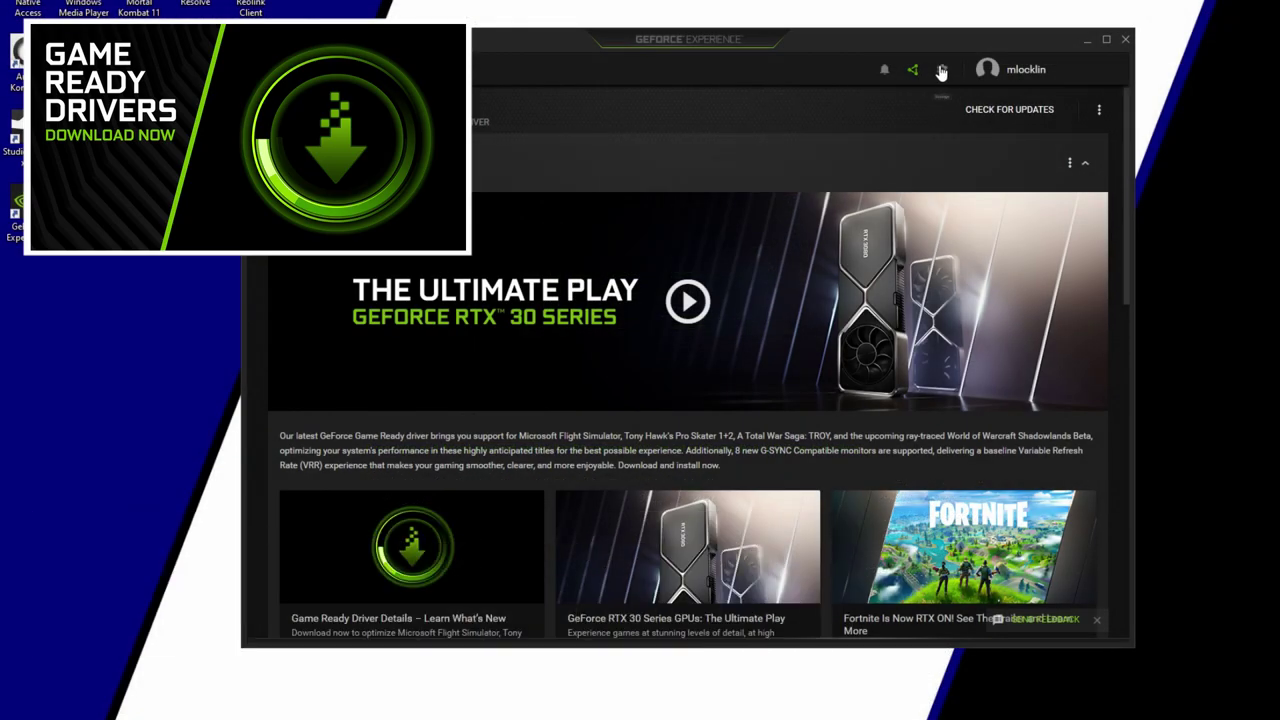
Step: Open the GeForce Experience 3.20.4 release notes from Settings in the web browser
{"action": "left_click", "coordinate": [941, 69]}
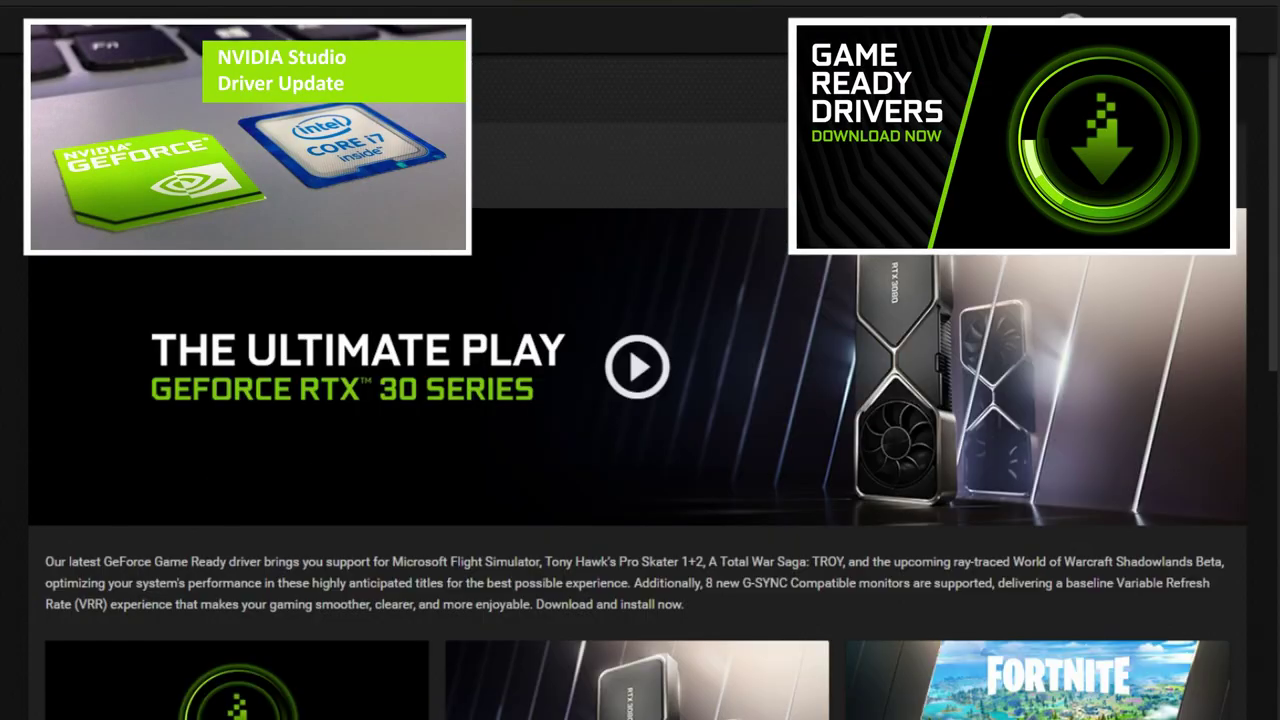
{"action": "left_click", "coordinate": [1005, 33]}
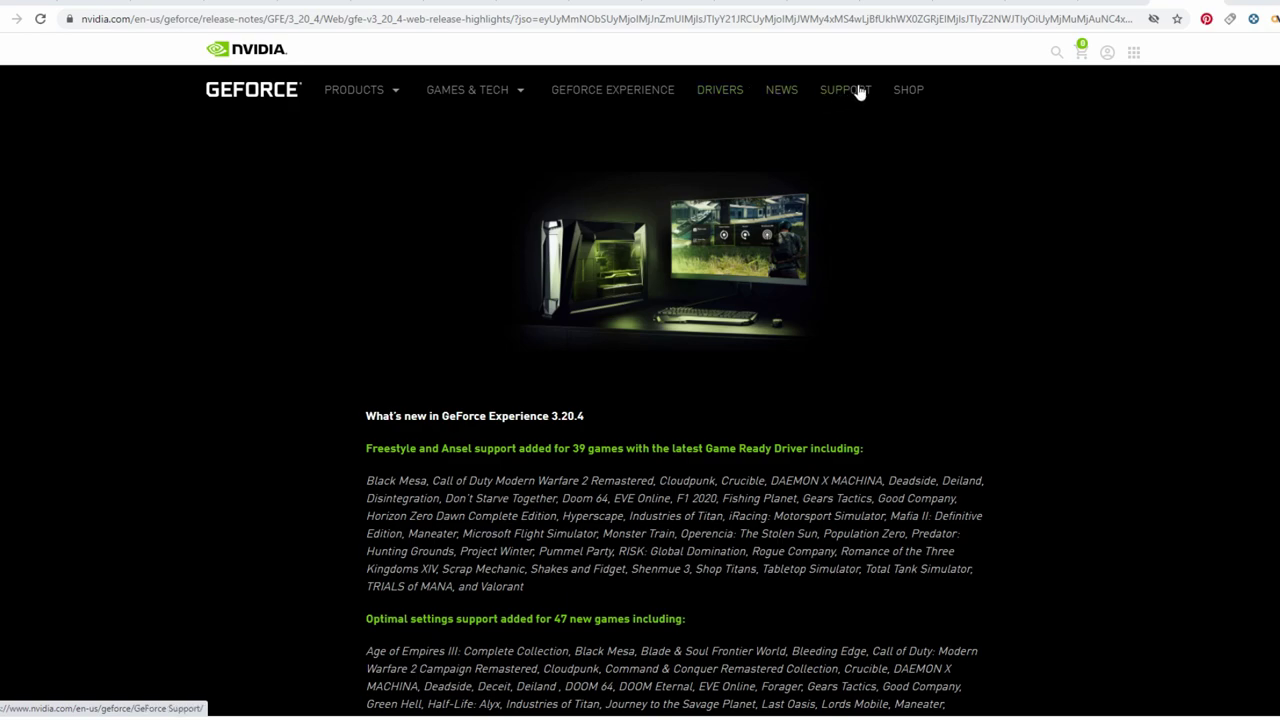
{"action": "left_click", "coordinate": [720, 90]}
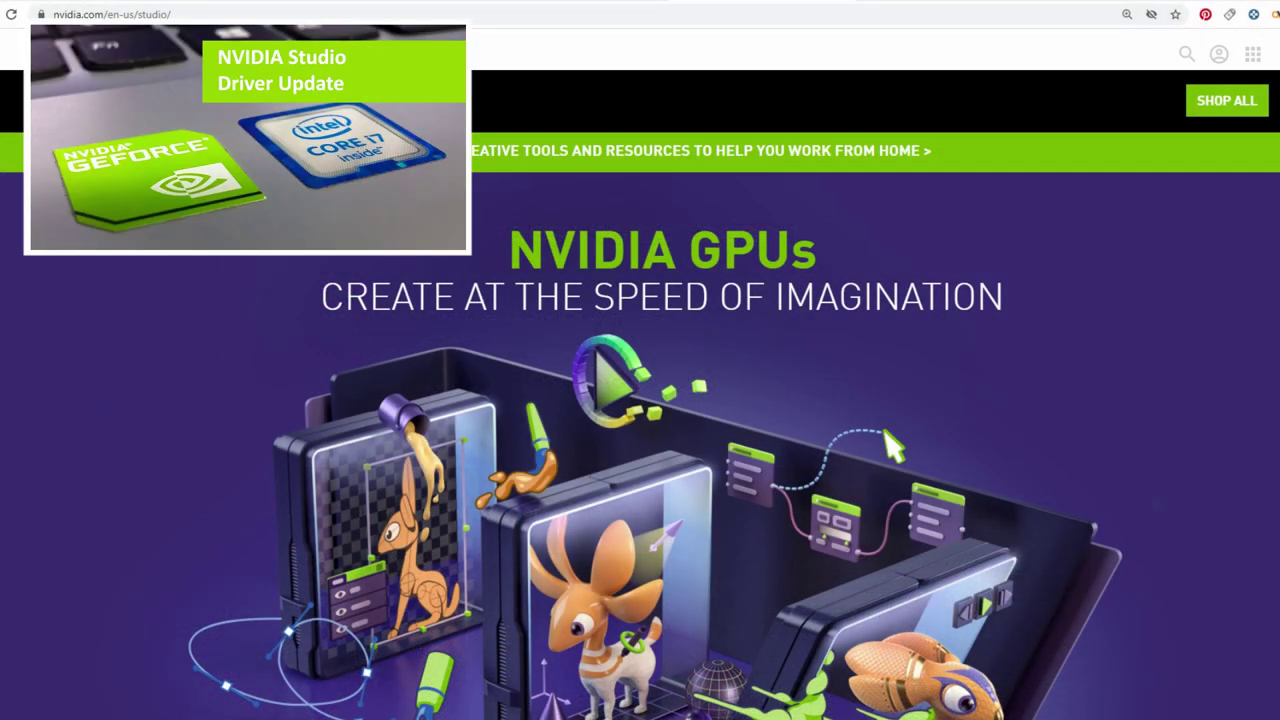
{"action": "scroll", "coordinate": [640, 400], "scroll_direction": "down", "scroll_amount": 2}
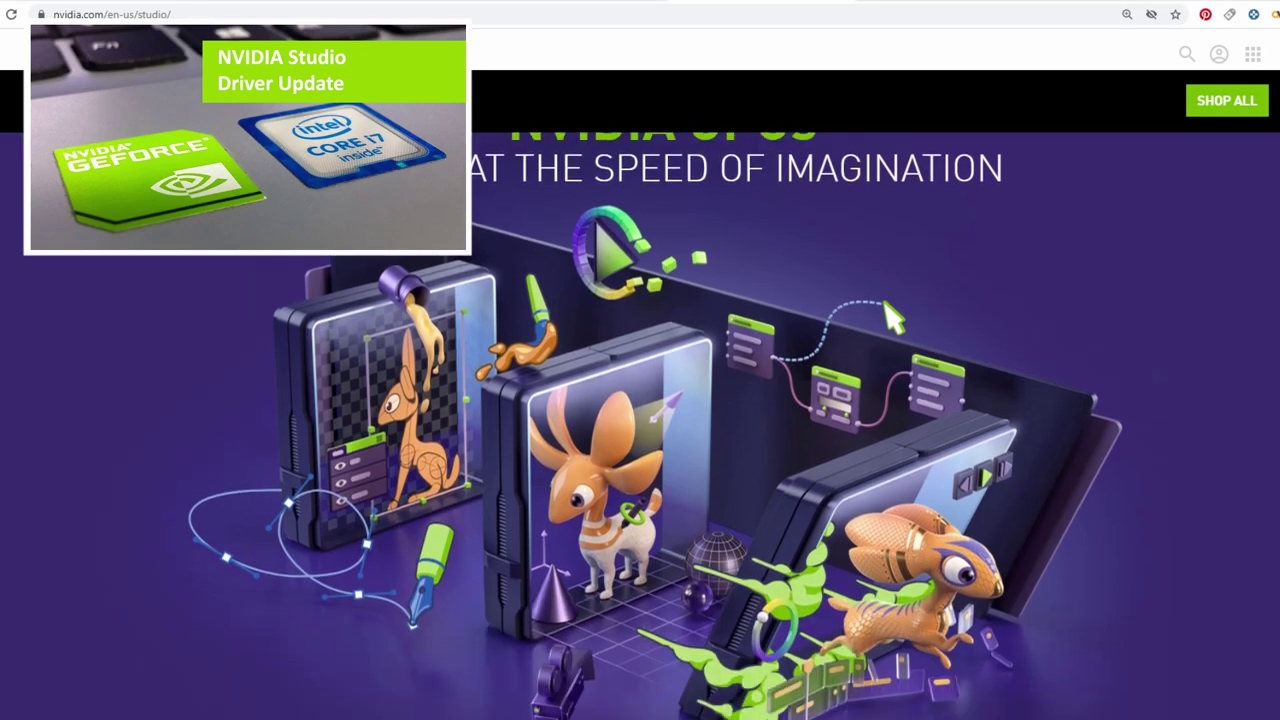
{"action": "scroll", "coordinate": [640, 400], "scroll_direction": "down", "scroll_amount": 2}
{"action": "scroll", "coordinate": [640, 400], "scroll_direction": "down", "scroll_amount": 2}
{"action": "scroll", "coordinate": [640, 400], "scroll_direction": "down", "scroll_amount": 2}
{"action": "scroll", "coordinate": [640, 400], "scroll_direction": "down", "scroll_amount": 2}
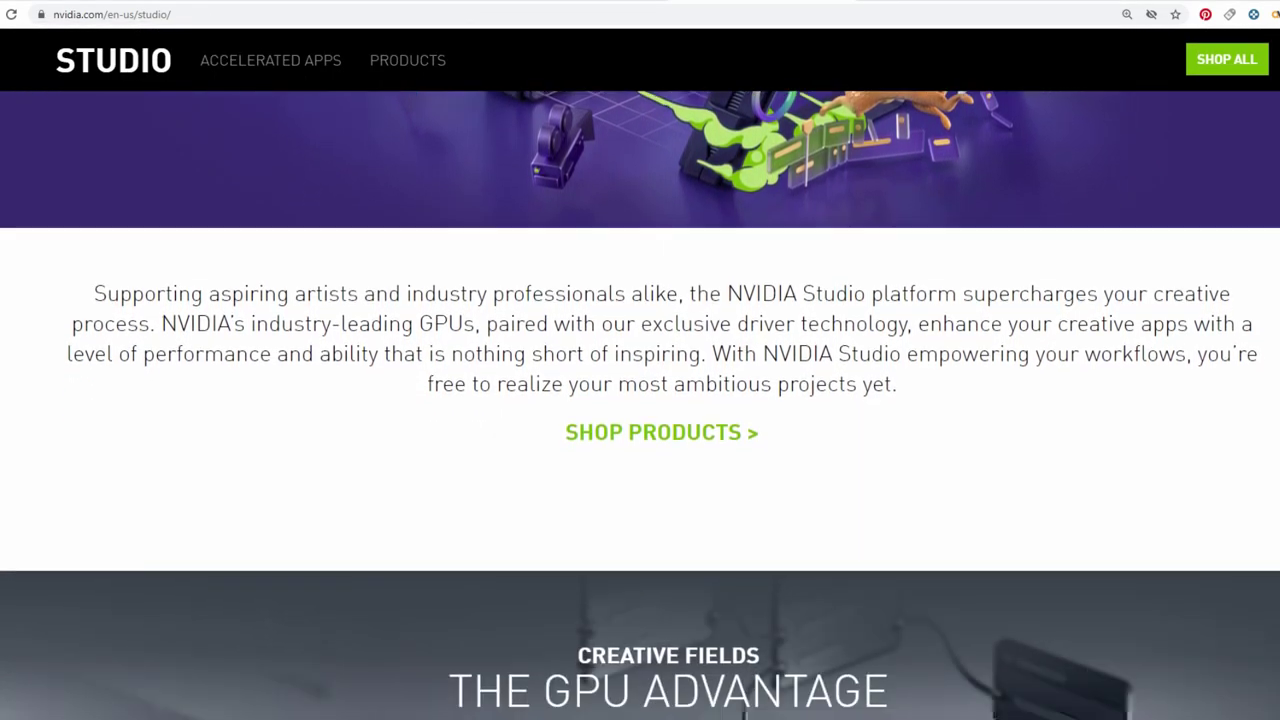
{"action": "scroll", "coordinate": [640, 400], "scroll_direction": "down", "scroll_amount": 1}
{"action": "scroll", "coordinate": [640, 400], "scroll_direction": "down", "scroll_amount": 1}
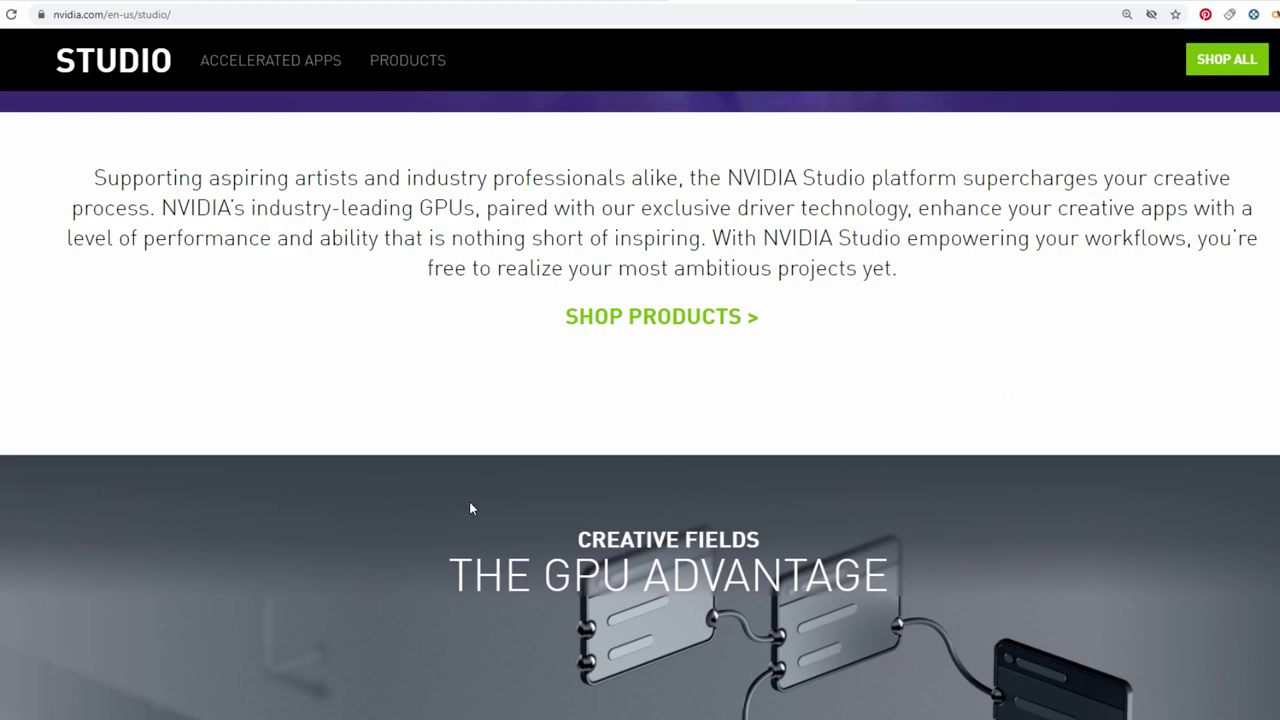
{"action": "scroll", "coordinate": [469, 501], "scroll_direction": "down", "scroll_amount": 1}
{"action": "scroll", "coordinate": [468, 497], "scroll_direction": "down", "scroll_amount": 3}
{"action": "scroll", "coordinate": [468, 497], "scroll_direction": "down", "scroll_amount": 2}
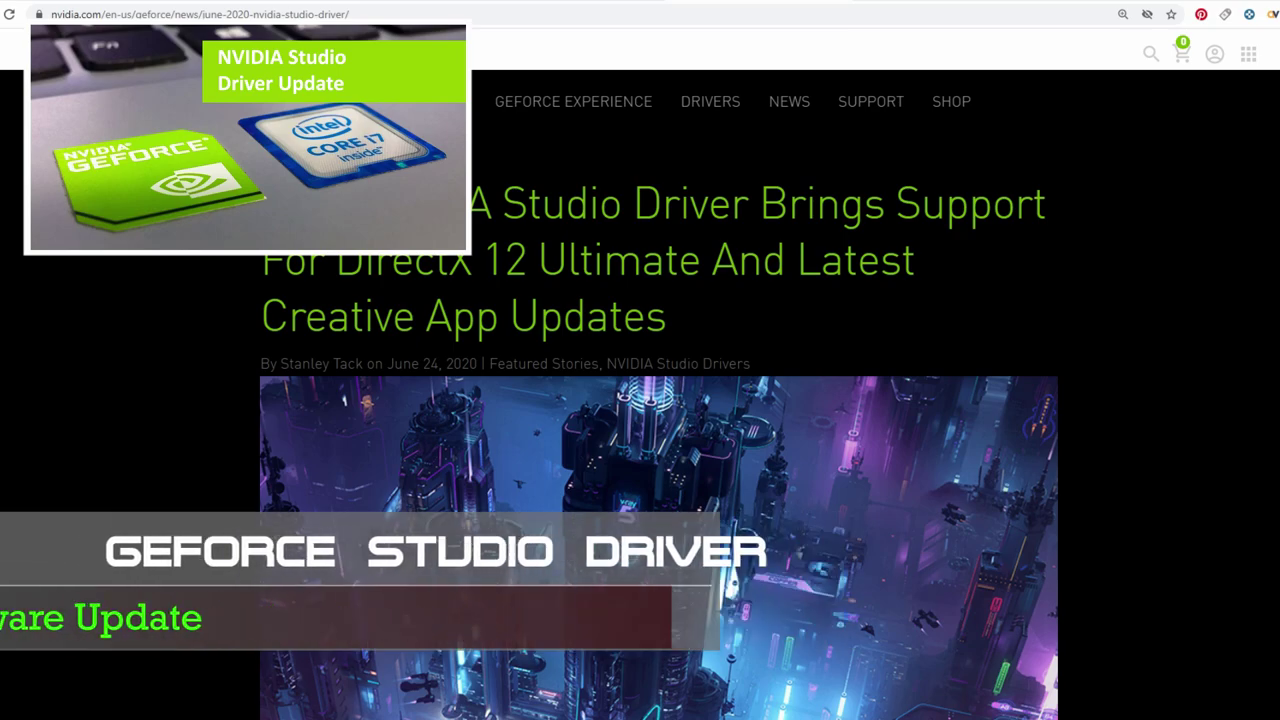
{"action": "scroll", "coordinate": [1250, 315], "scroll_direction": "down", "scroll_amount": 3}
{"action": "scroll", "coordinate": [1250, 320], "scroll_direction": "down", "scroll_amount": 2}
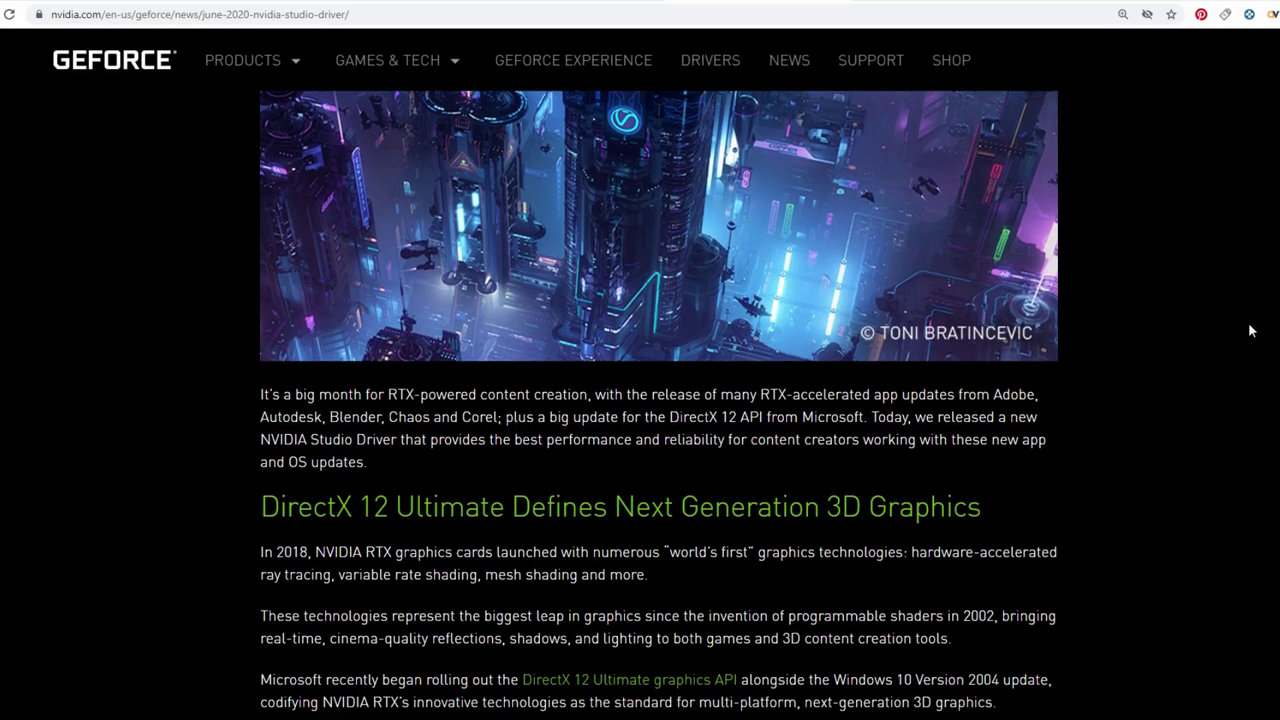
{"action": "scroll", "coordinate": [1250, 326], "scroll_direction": "down", "scroll_amount": 2}
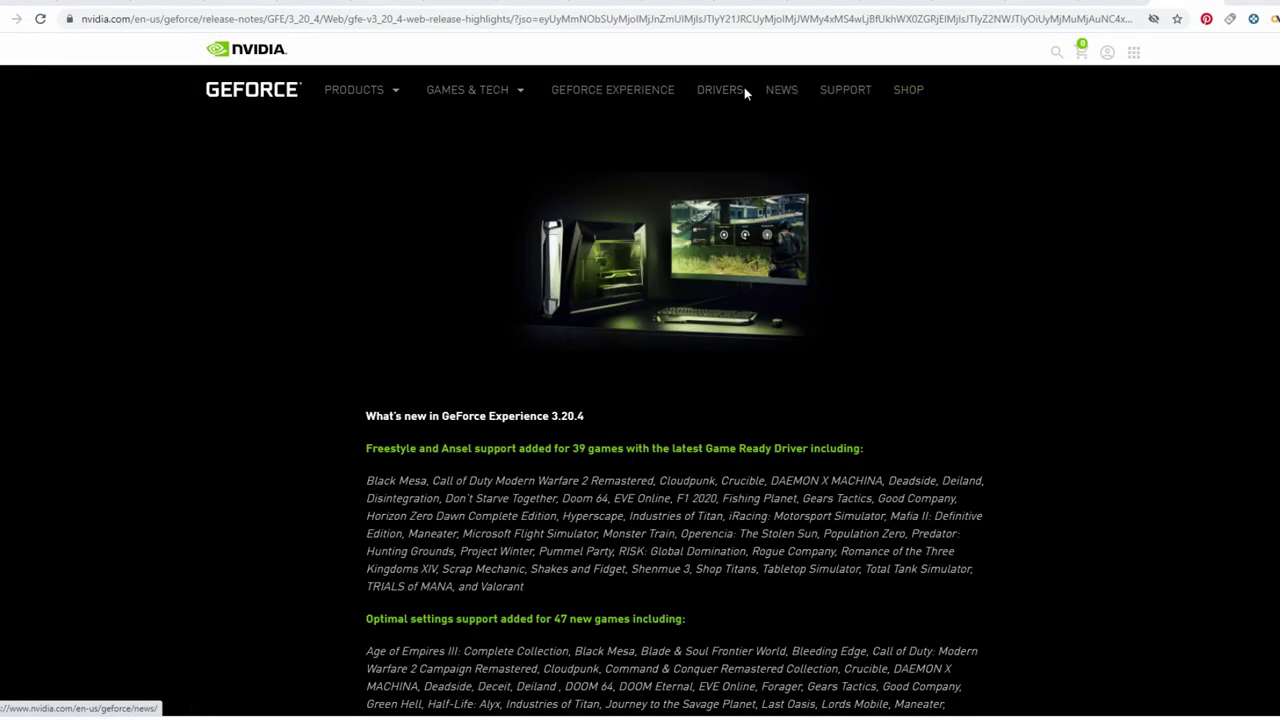
Step: Search the GeForce drivers page for GeForce 16 Series GTX 1660 Ti drivers
{"action": "left_click", "coordinate": [735, 93]}
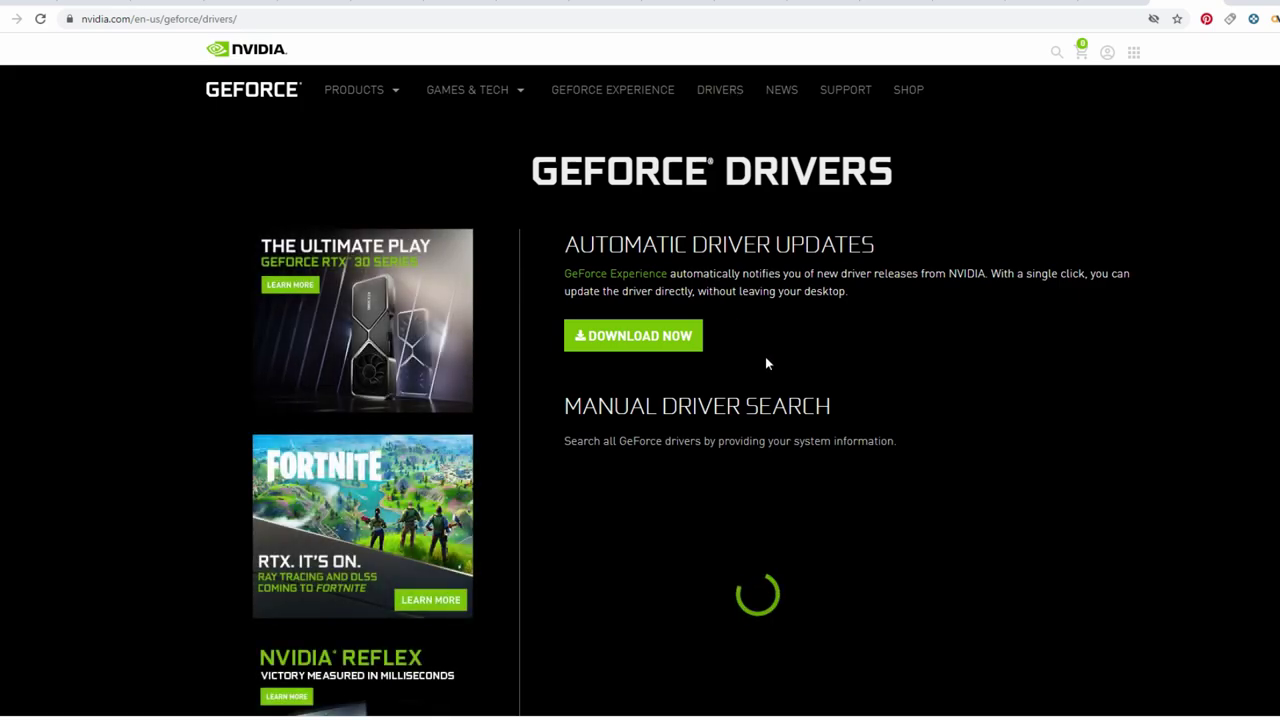
{"action": "scroll", "coordinate": [764, 356], "scroll_direction": "down", "scroll_amount": 2}
{"action": "left_click", "coordinate": [928, 313]}
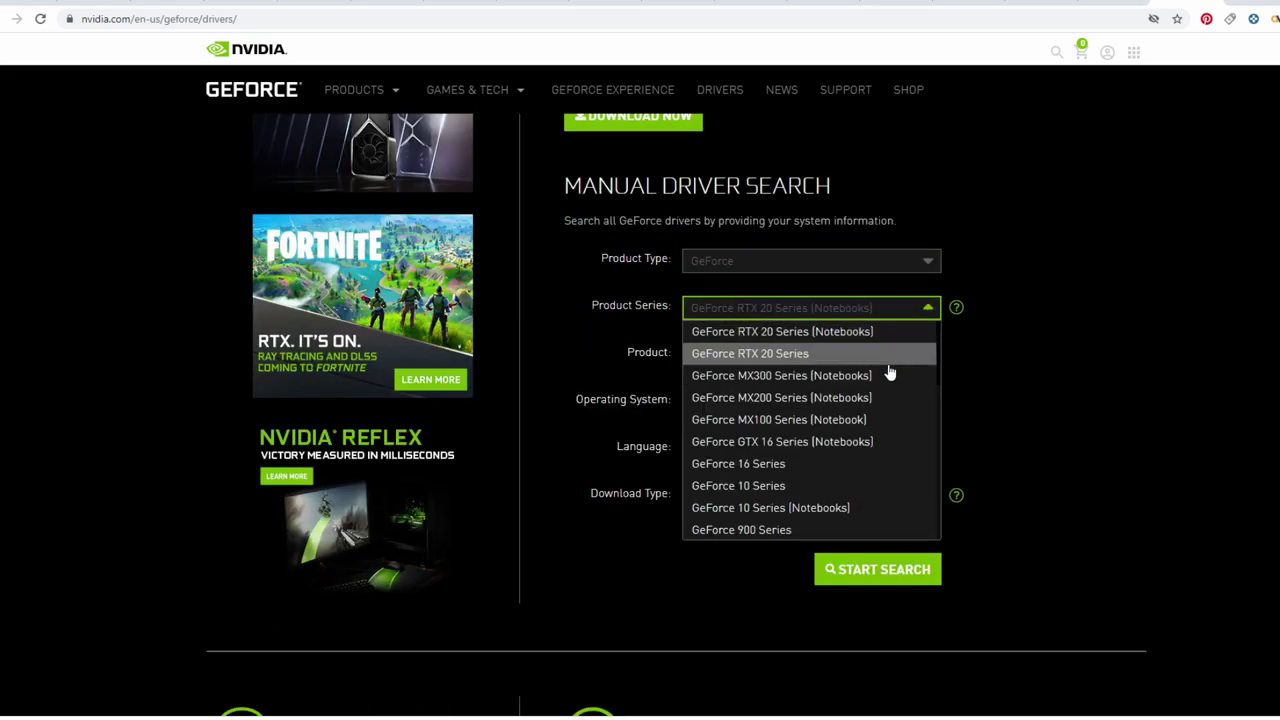
{"action": "left_click", "coordinate": [871, 466]}
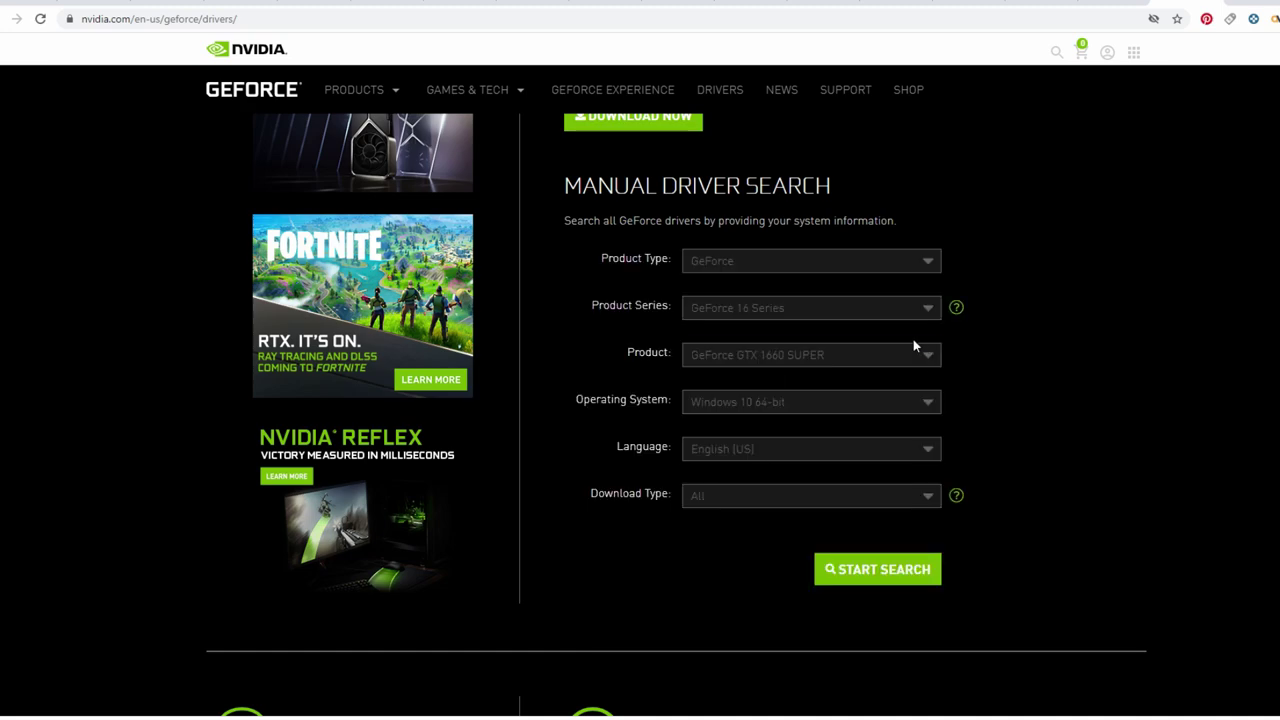
{"action": "left_click", "coordinate": [930, 360]}
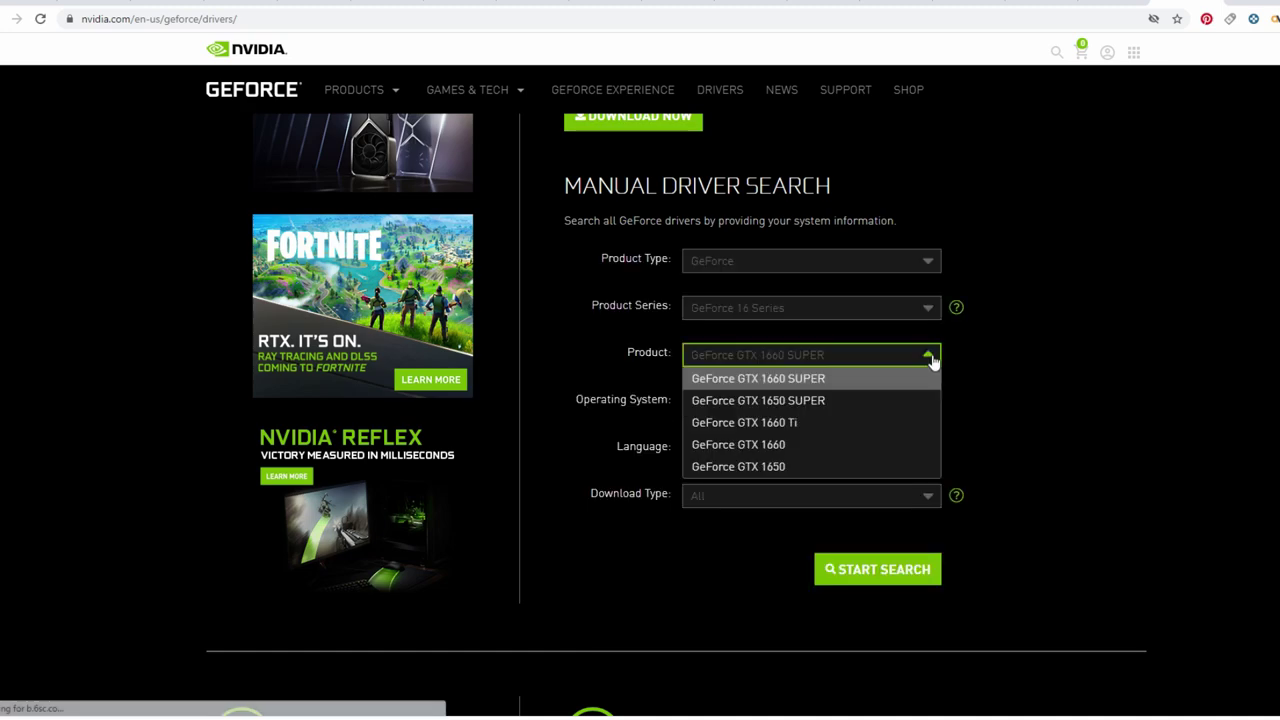
{"action": "left_click", "coordinate": [909, 422]}
{"action": "left_click", "coordinate": [871, 569]}
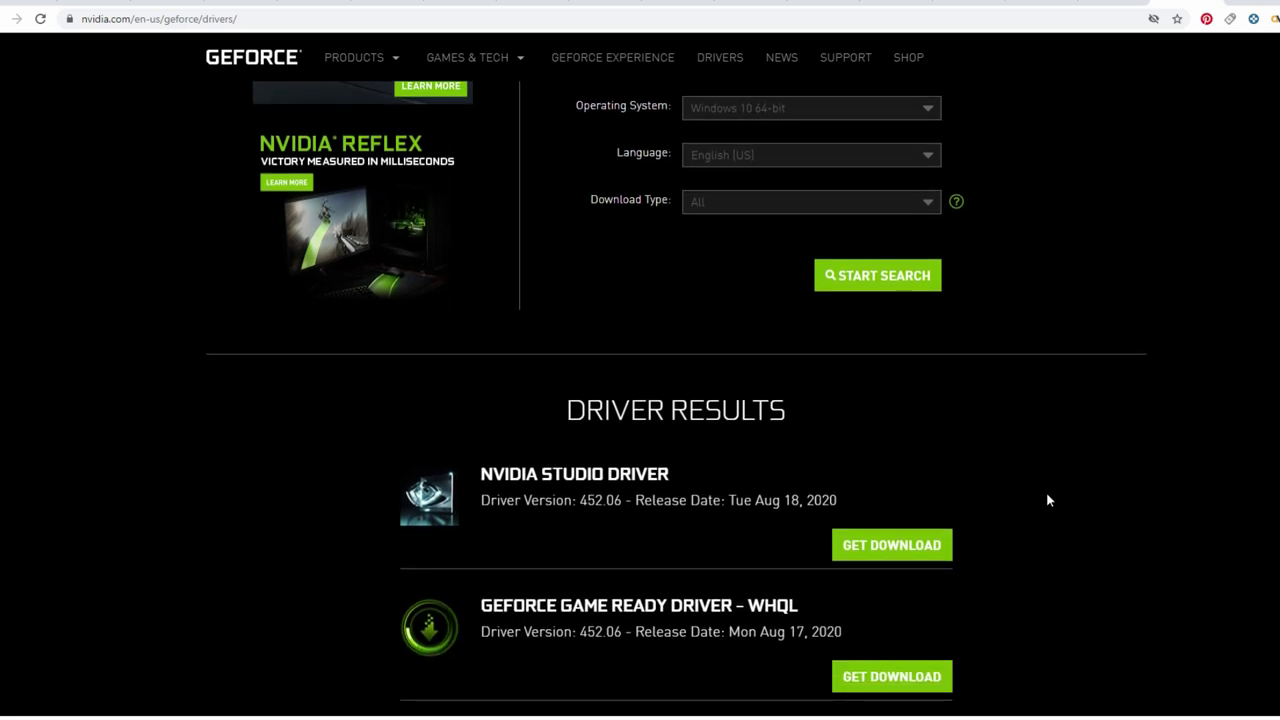
Step: Download the Studio driver 452.06 installer and save it to Downloads
{"action": "left_click", "coordinate": [882, 484]}
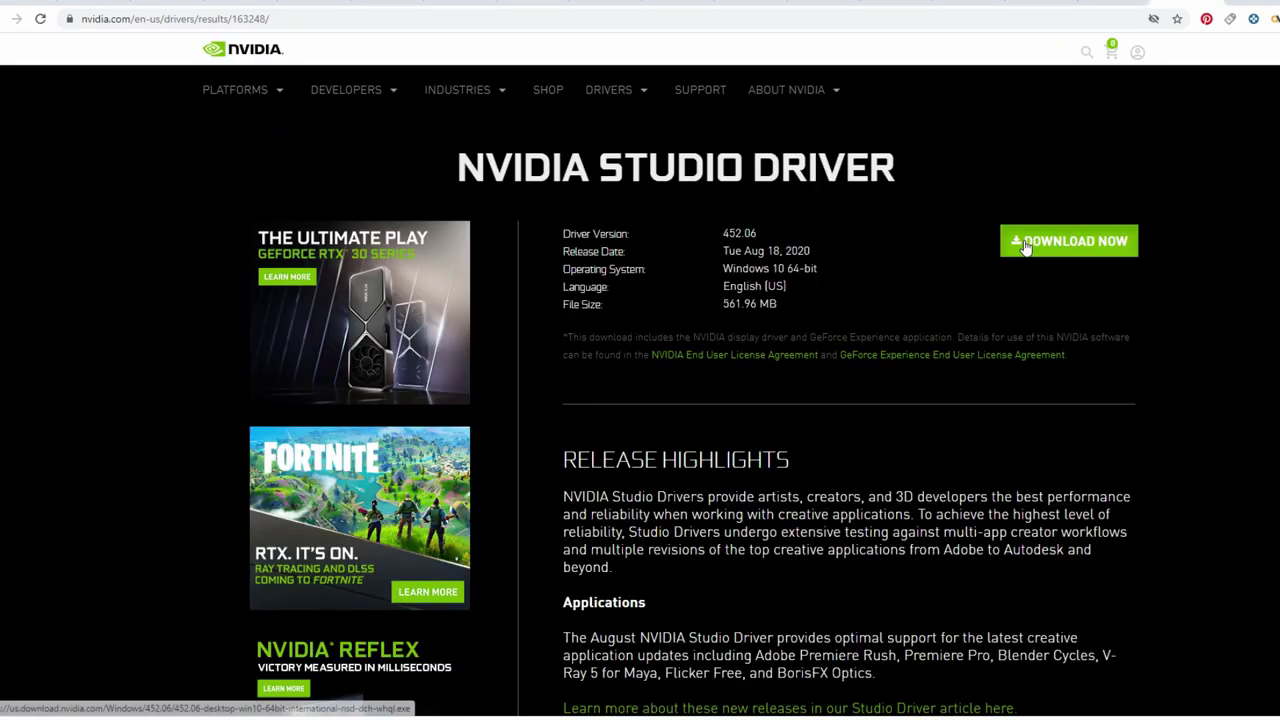
{"action": "left_click", "coordinate": [1015, 243]}
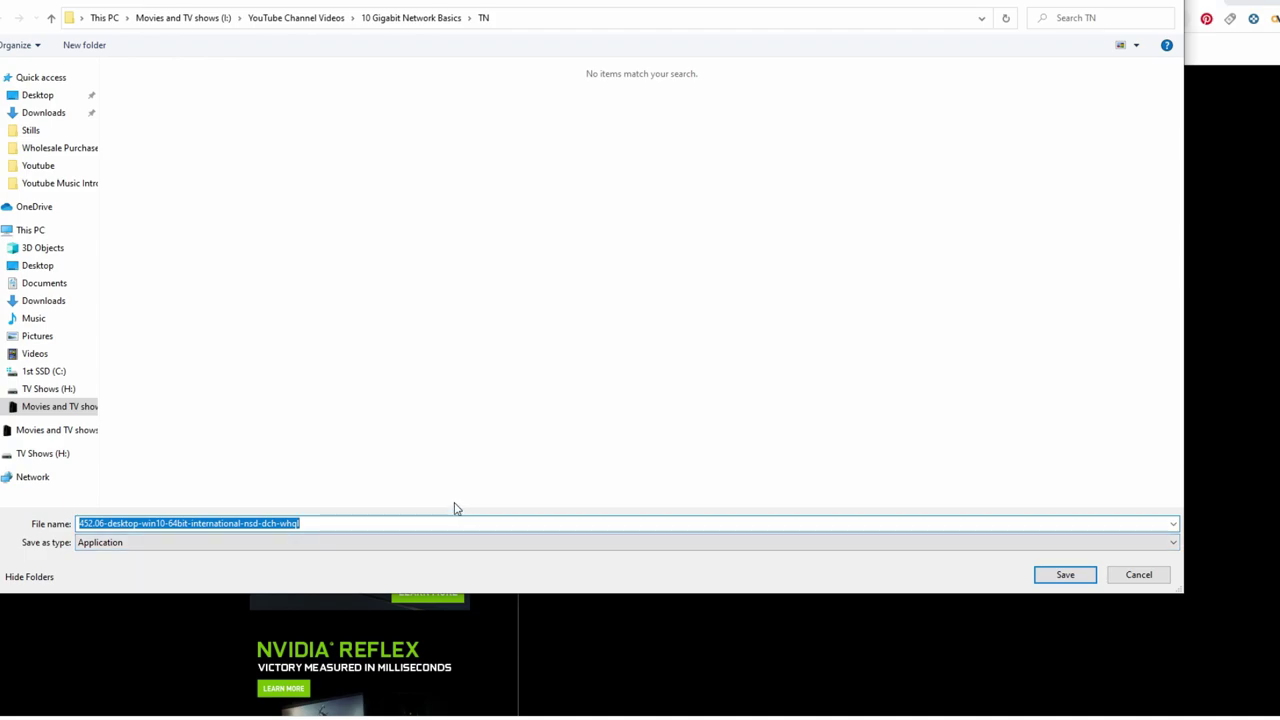
{"action": "left_click", "coordinate": [44, 303]}
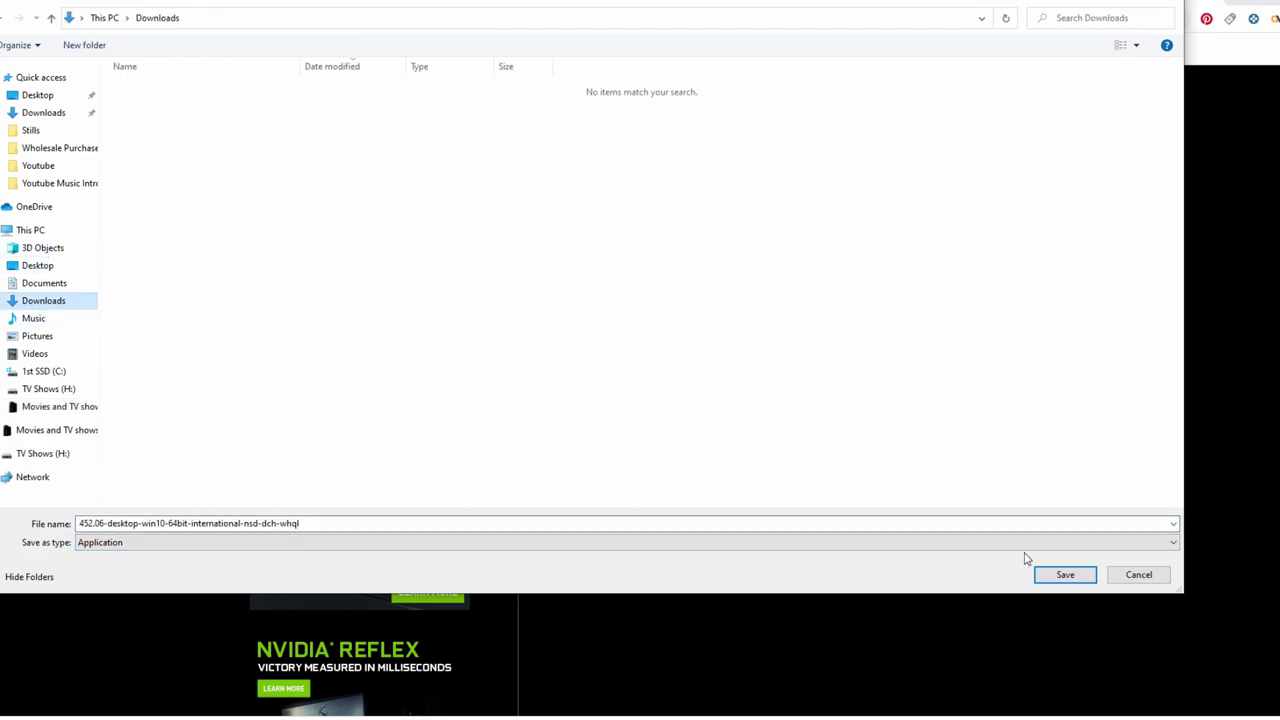
{"action": "left_click", "coordinate": [1066, 575]}
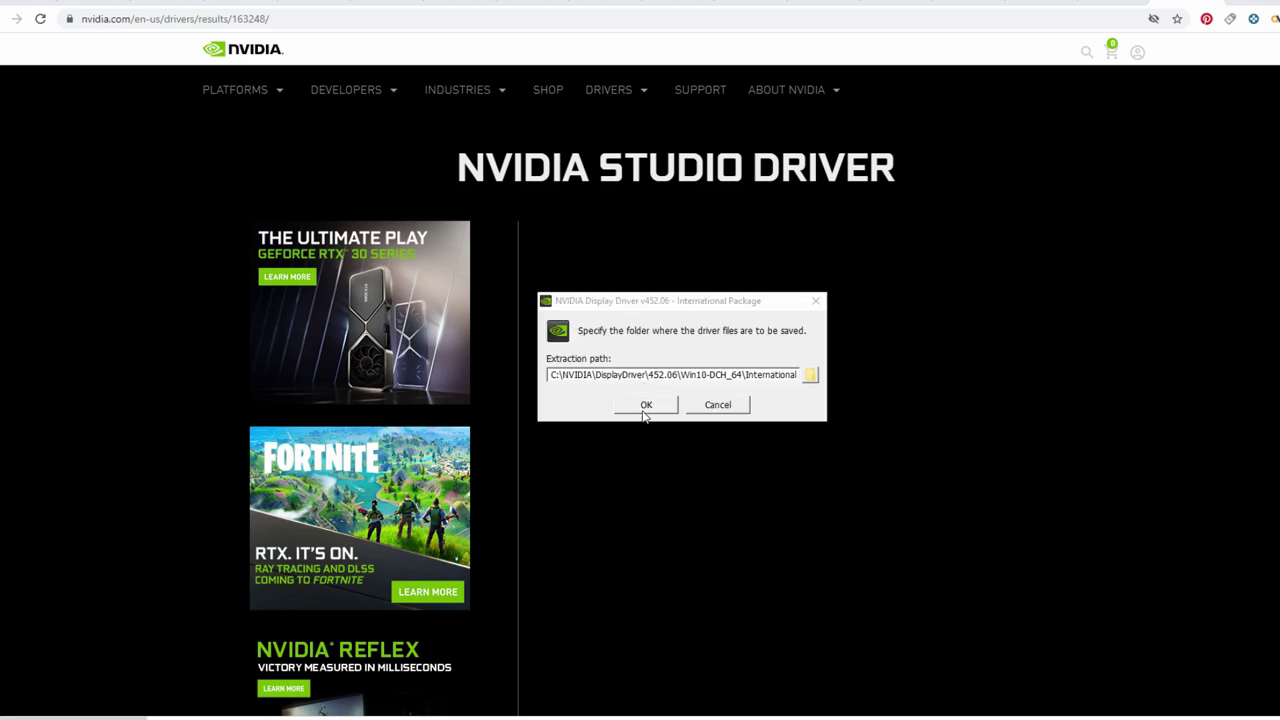
Step: Express-install Studio Driver 452.06 with the default extraction folder, accepting the license, then restart
{"action": "left_click", "coordinate": [650, 403]}
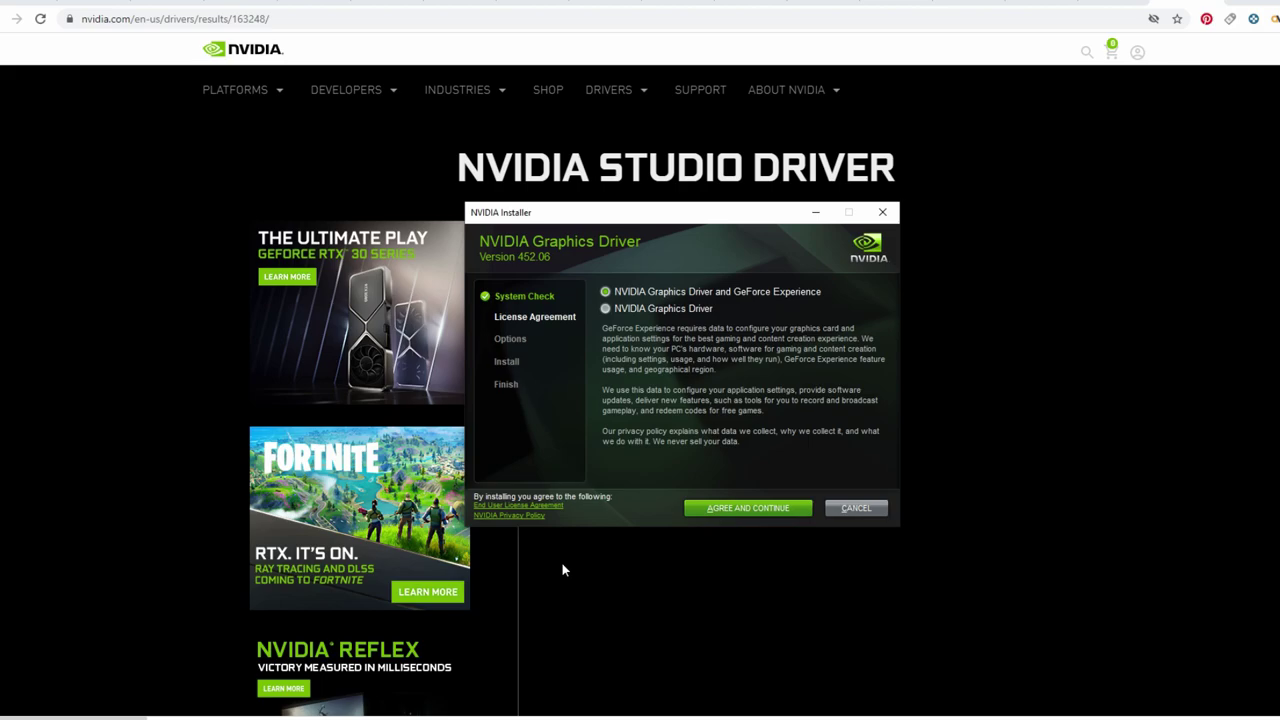
{"action": "left_click", "coordinate": [730, 512]}
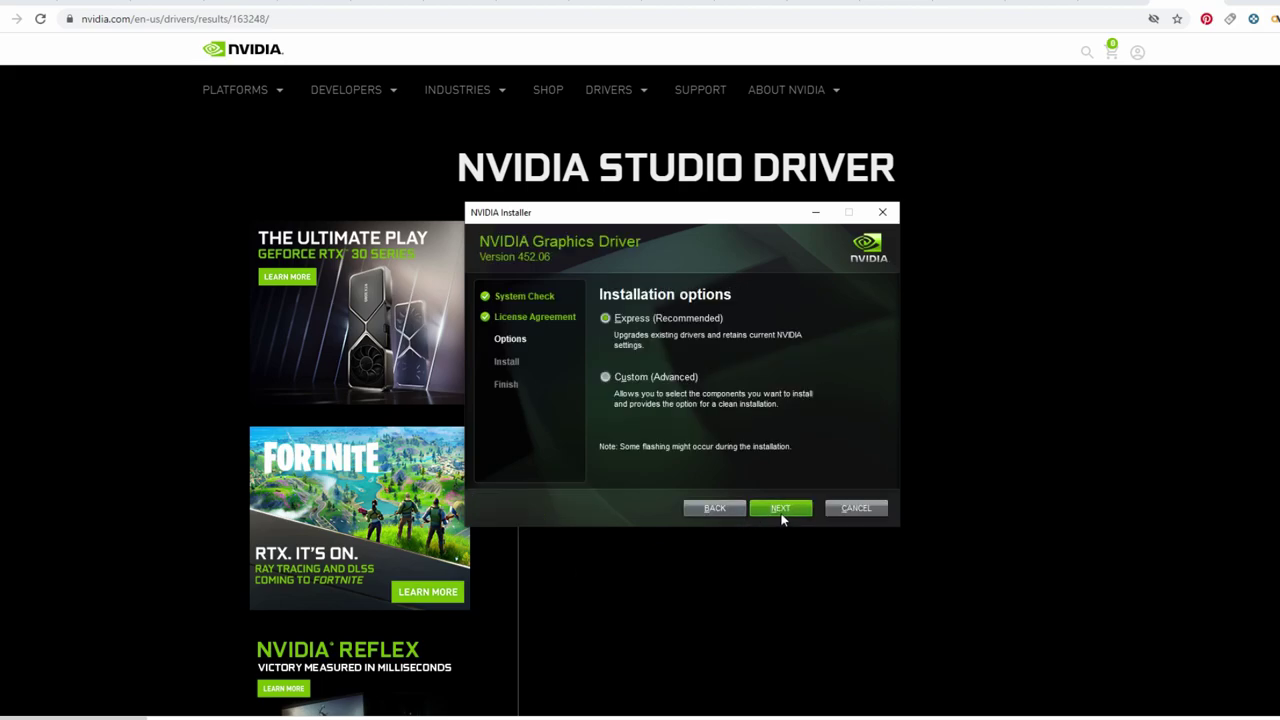
{"action": "left_click", "coordinate": [781, 512]}
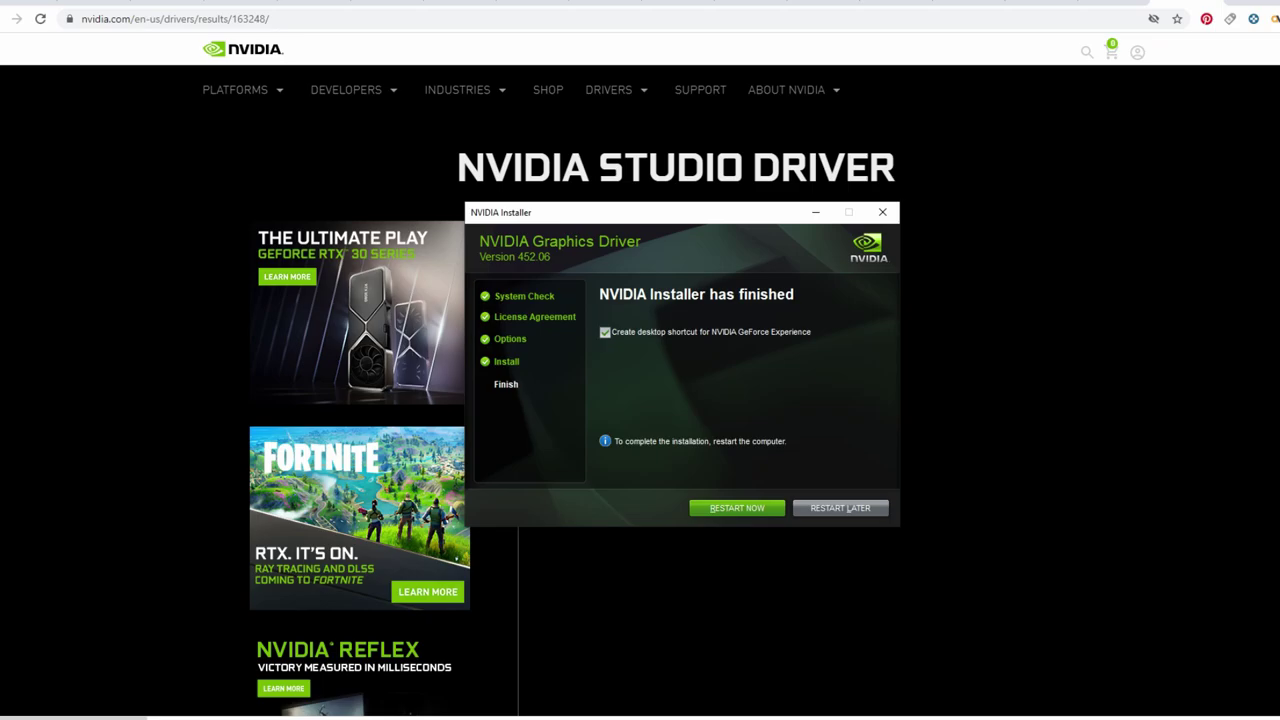
{"action": "left_click", "coordinate": [736, 515]}
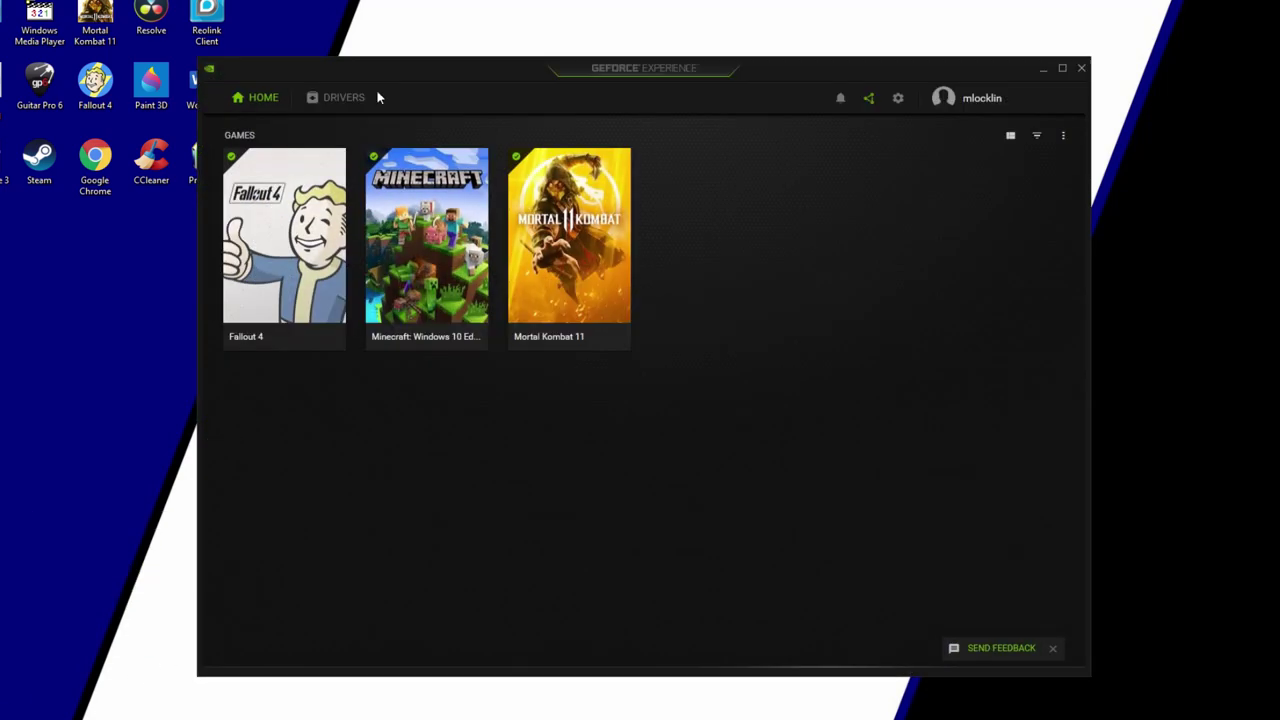
Step: Download GeForce Game Ready Driver 452.06 from the Drivers page
{"action": "left_click", "coordinate": [353, 97]}
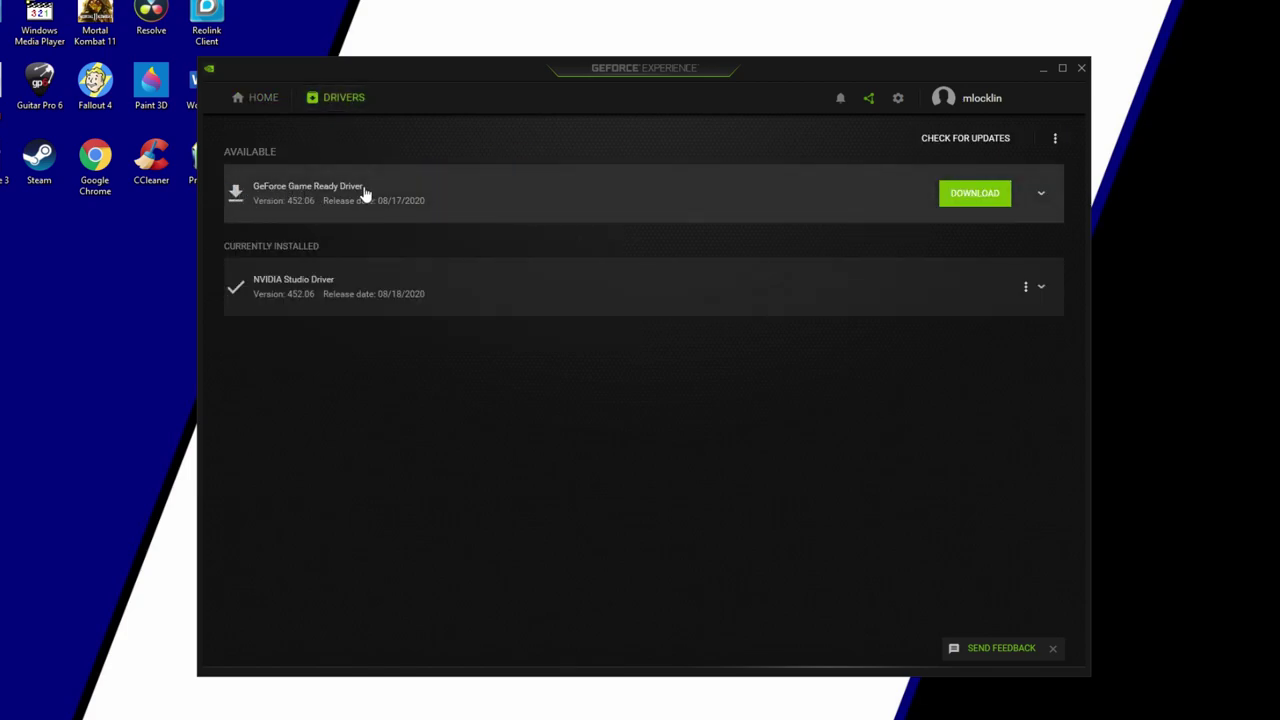
{"action": "left_click", "coordinate": [968, 200]}
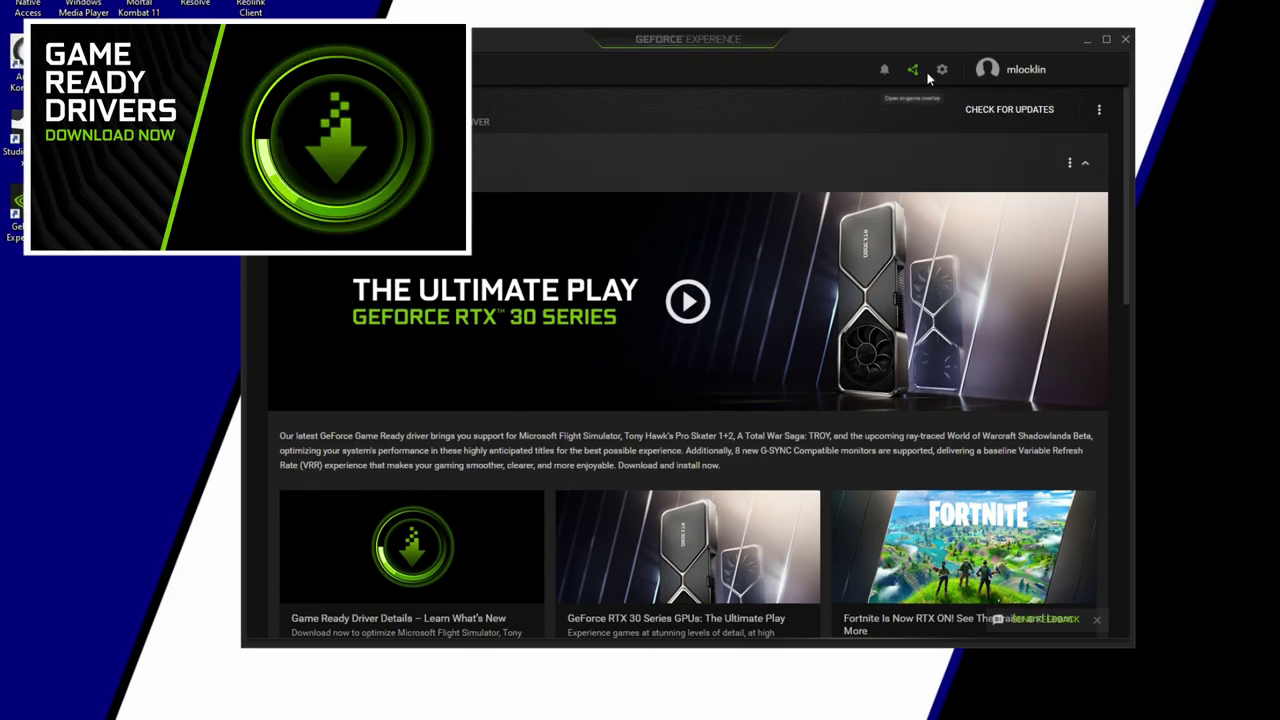
Step: Review the general settings, confirming automatic driver downloads stay off and checking In-Game Overlay requirements
{"action": "left_click", "coordinate": [941, 69]}
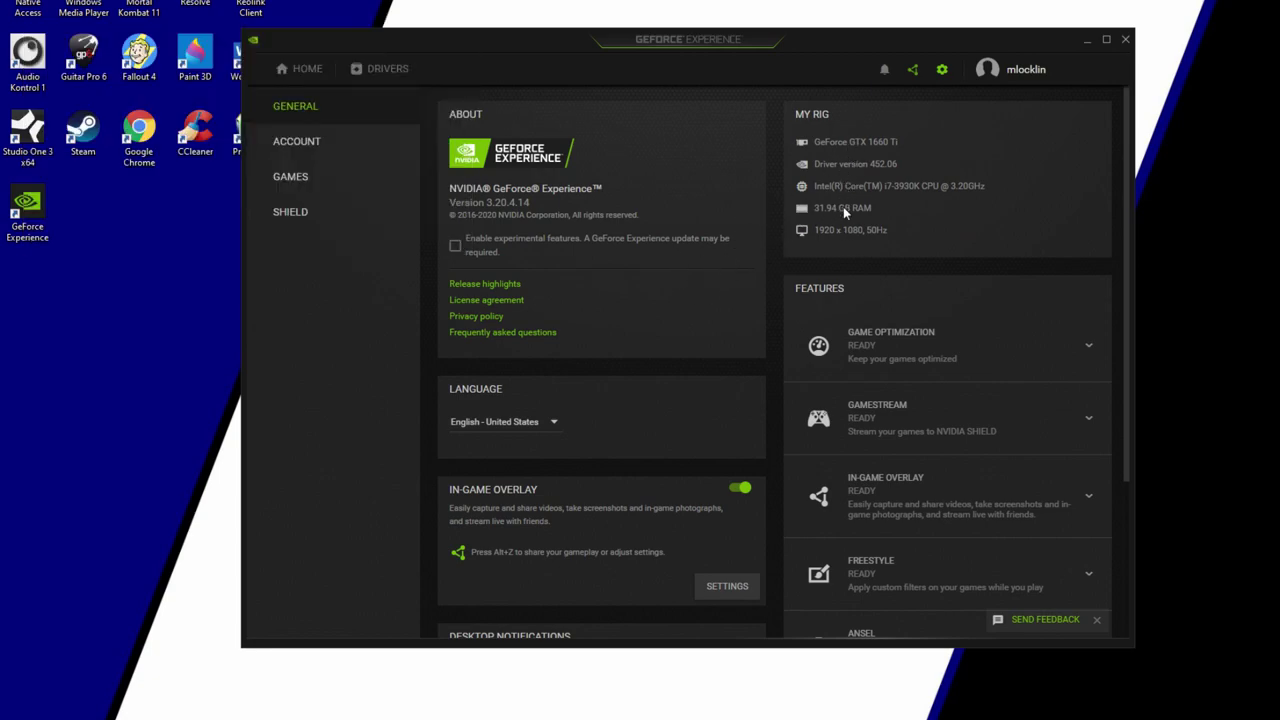
{"action": "scroll", "coordinate": [687, 356], "scroll_direction": "down", "scroll_amount": 1}
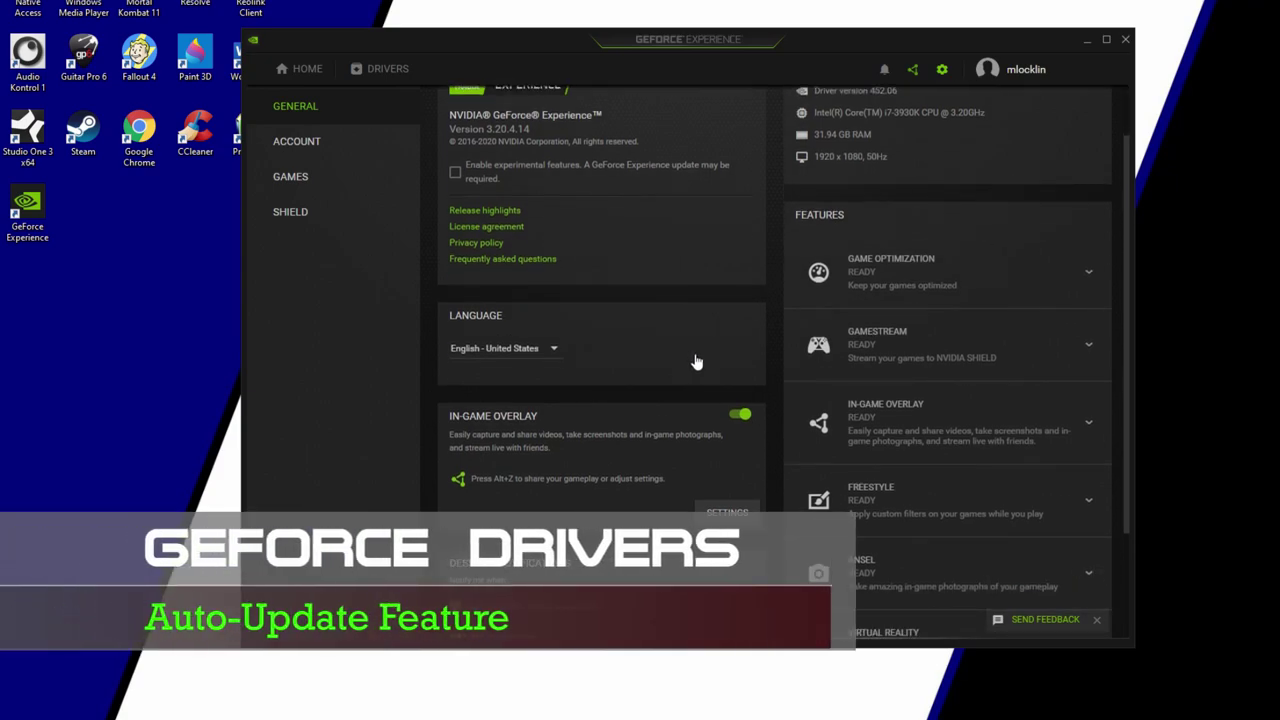
{"action": "scroll", "coordinate": [695, 365], "scroll_direction": "down", "scroll_amount": 2}
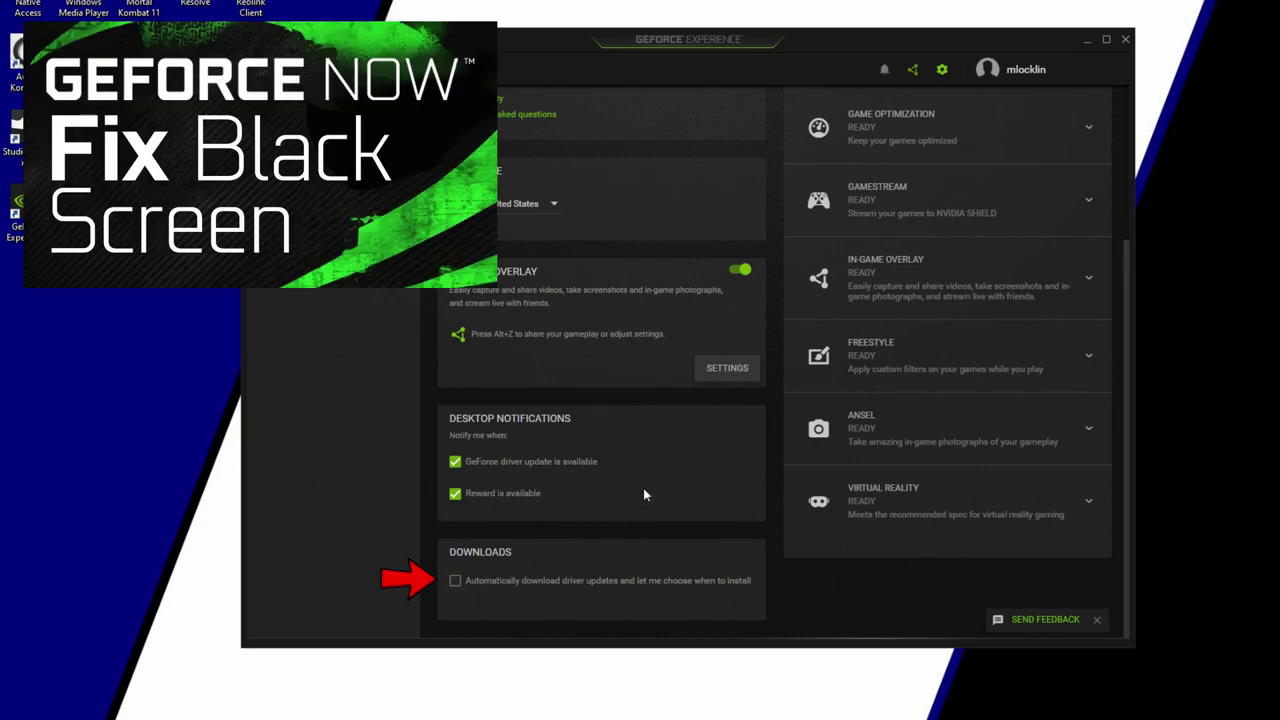
{"action": "scroll", "coordinate": [641, 493], "scroll_direction": "up", "scroll_amount": 3}
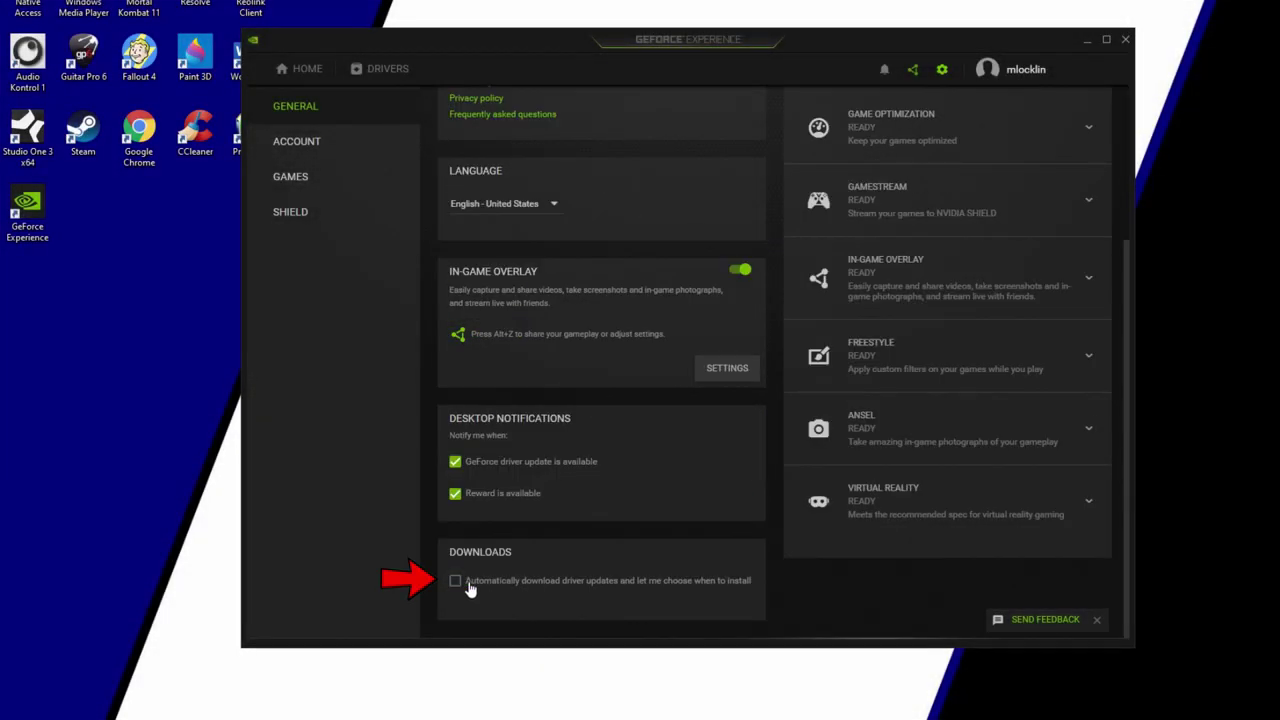
{"action": "scroll", "coordinate": [1080, 358], "scroll_direction": "up", "scroll_amount": 1}
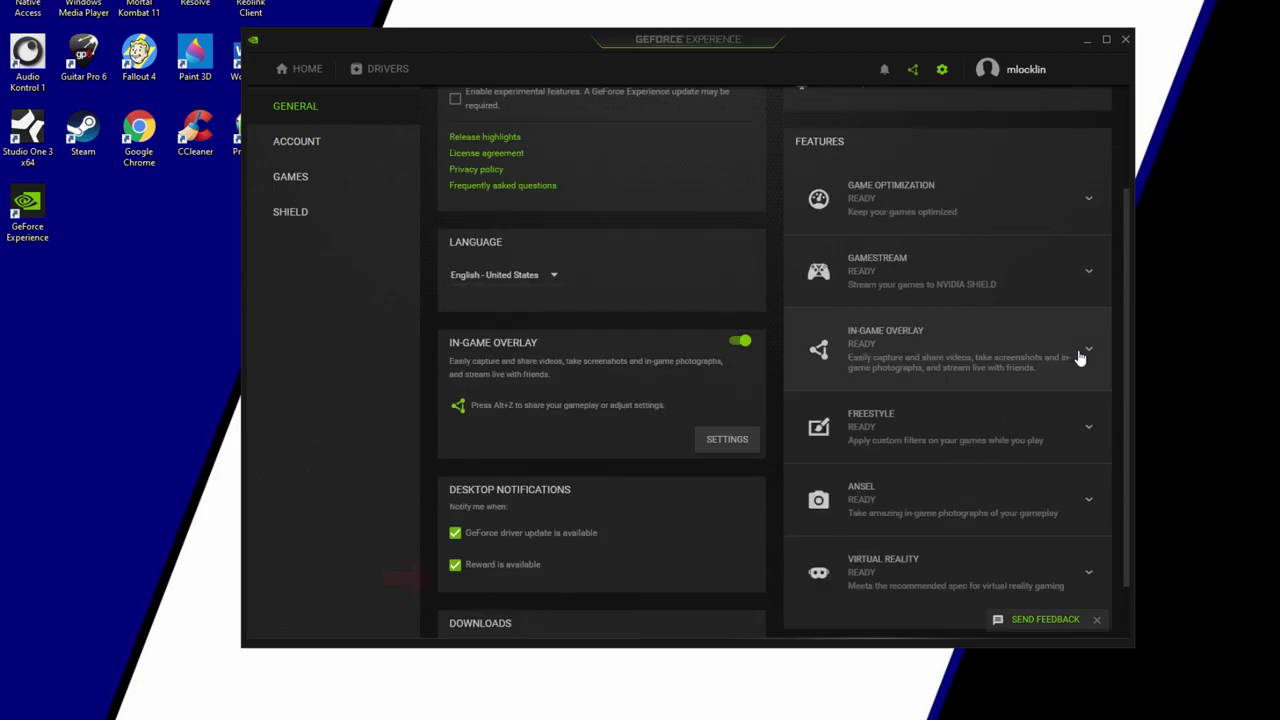
{"action": "left_click", "coordinate": [1085, 355]}
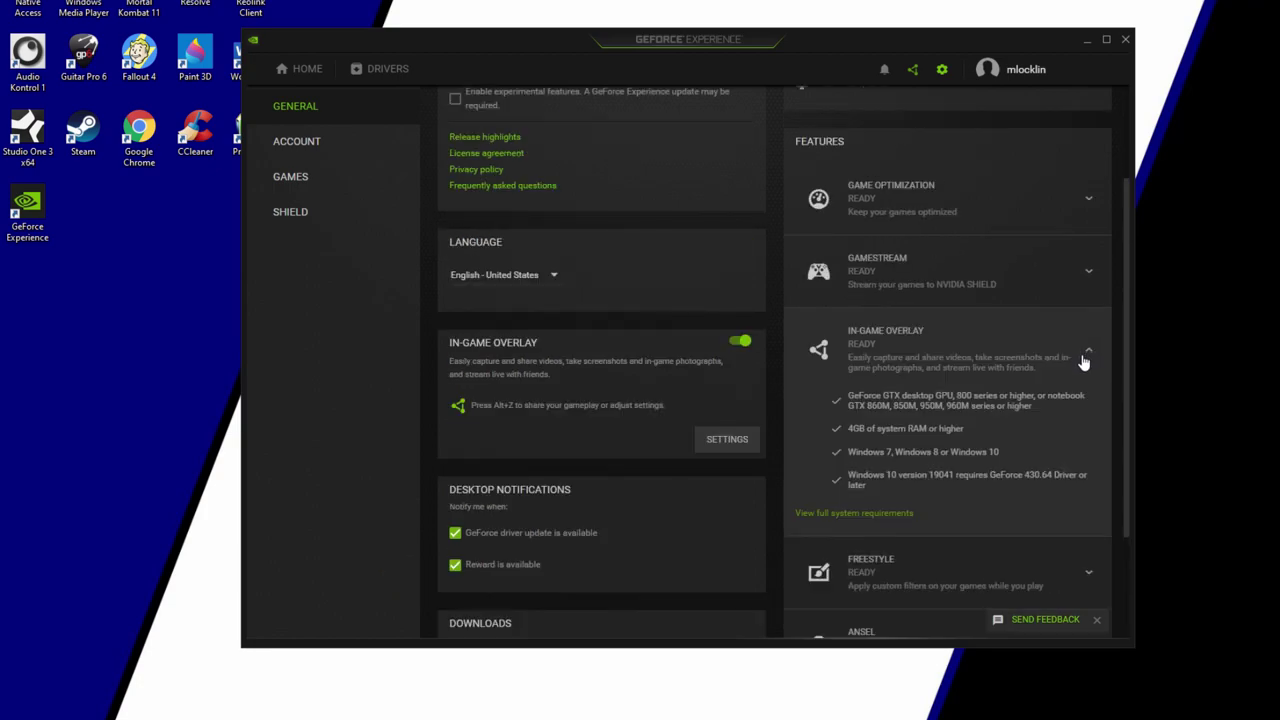
{"action": "left_click", "coordinate": [1085, 355]}
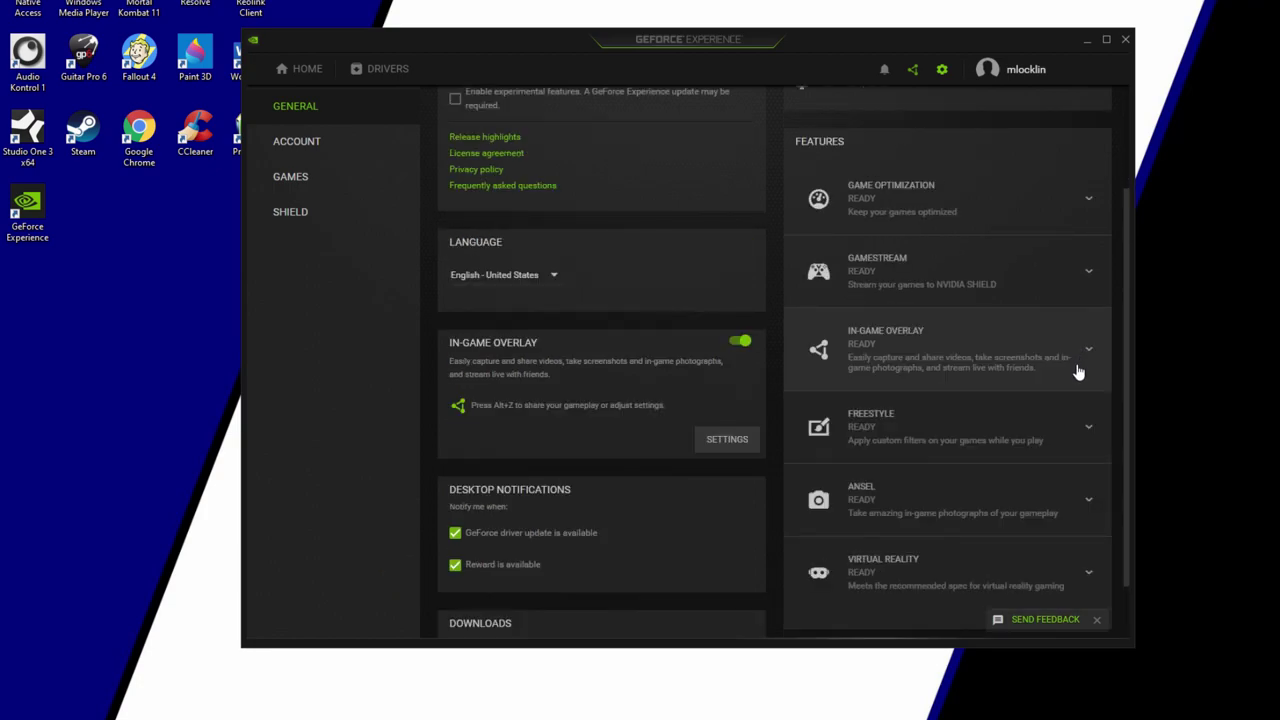
{"action": "scroll", "coordinate": [1078, 372], "scroll_direction": "down", "scroll_amount": 1}
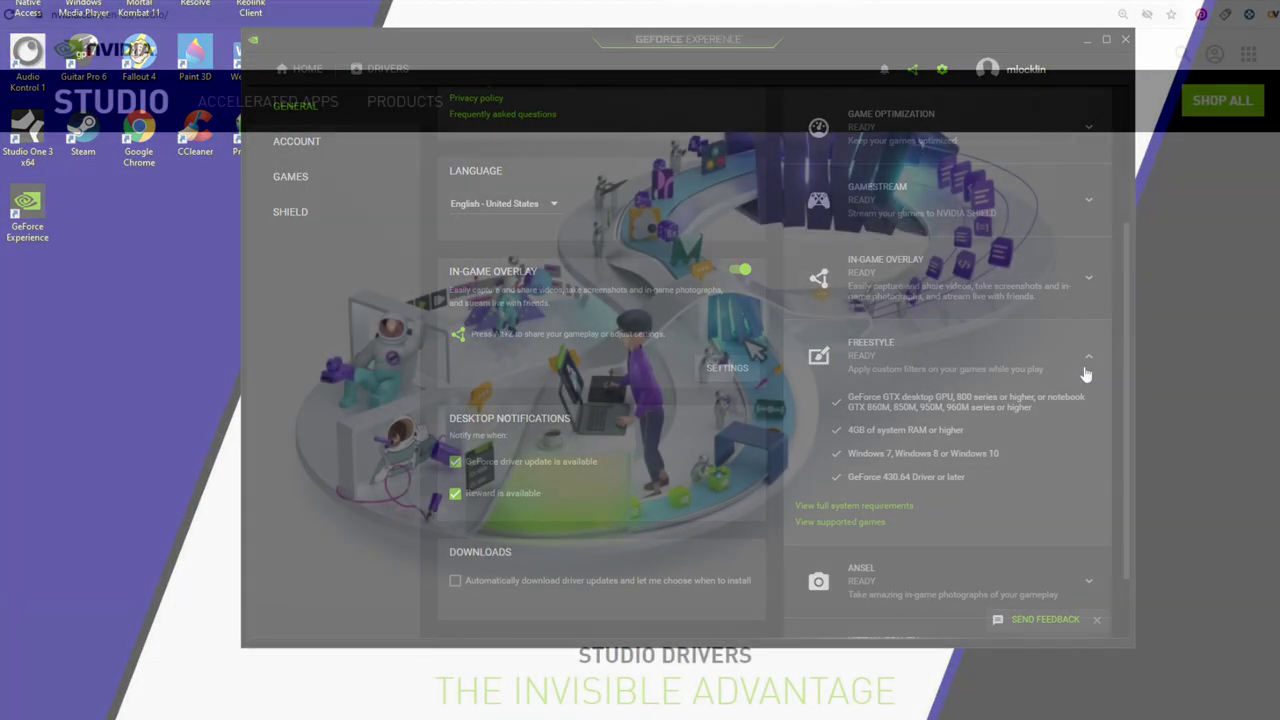